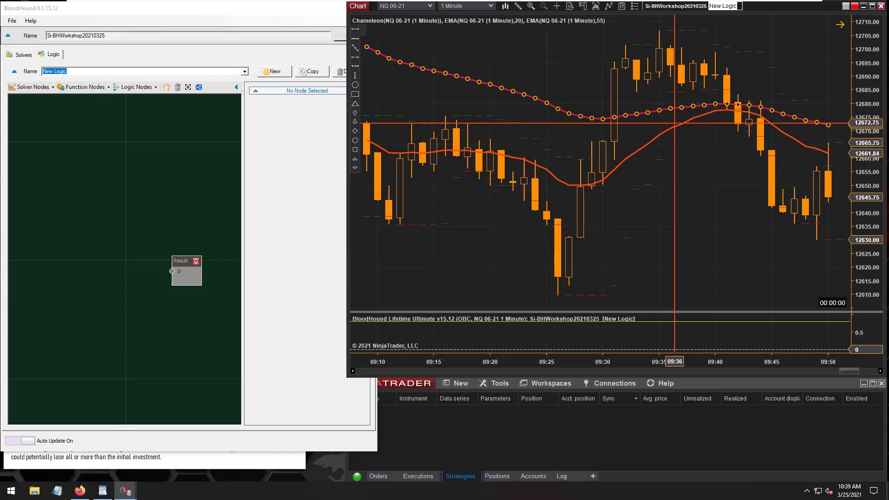
# Check the chart's indicator list and its EMA(55) and EMA(20) lines, then return to BloodHound
pyautogui.hotkey('ctrl', 'i')
pyautogui.click(855, 74)
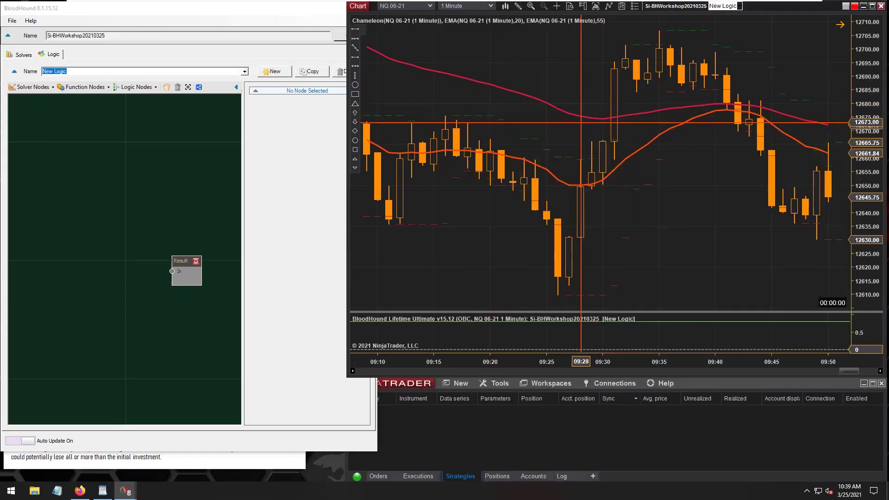
pyautogui.click(527, 96)
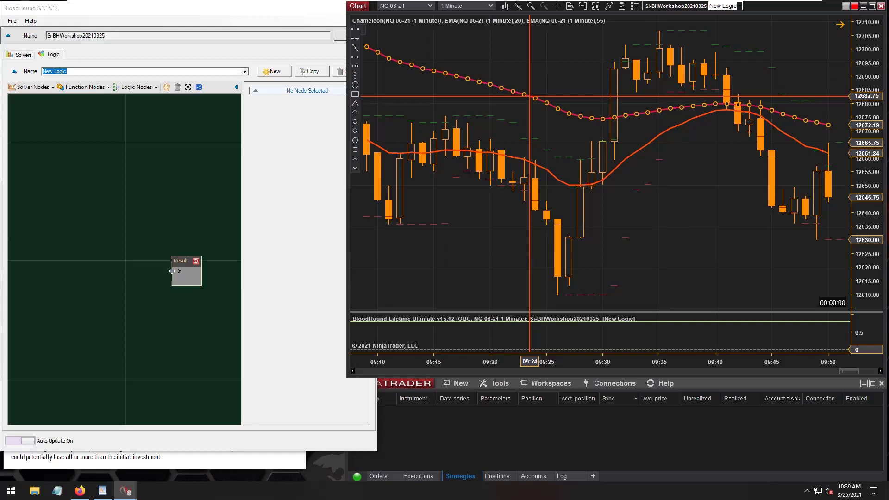
pyautogui.click(660, 133)
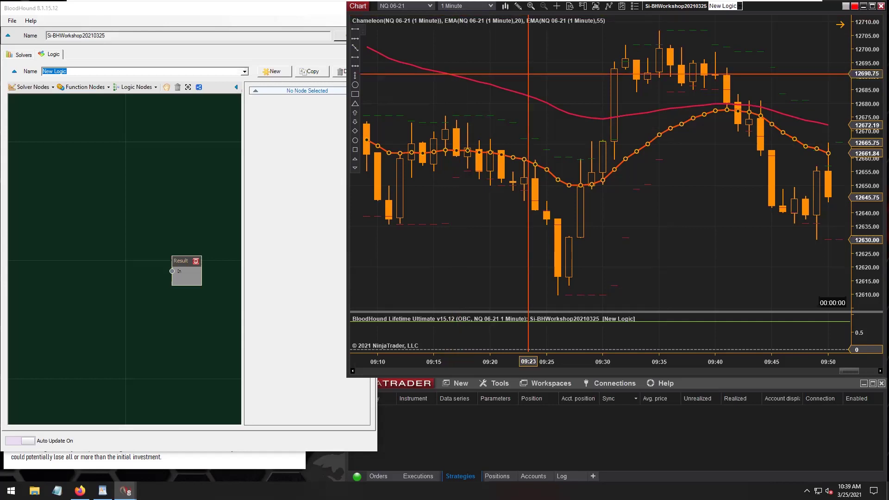
pyautogui.click(649, 115)
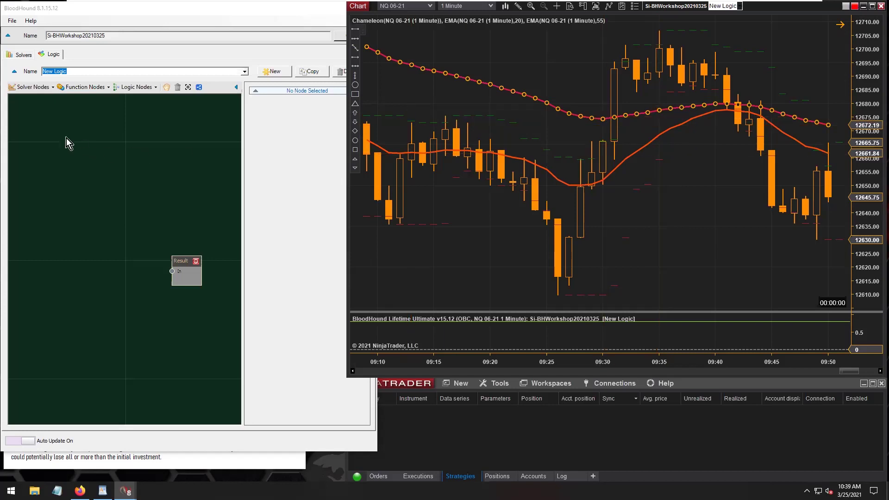
pyautogui.click(32, 95)
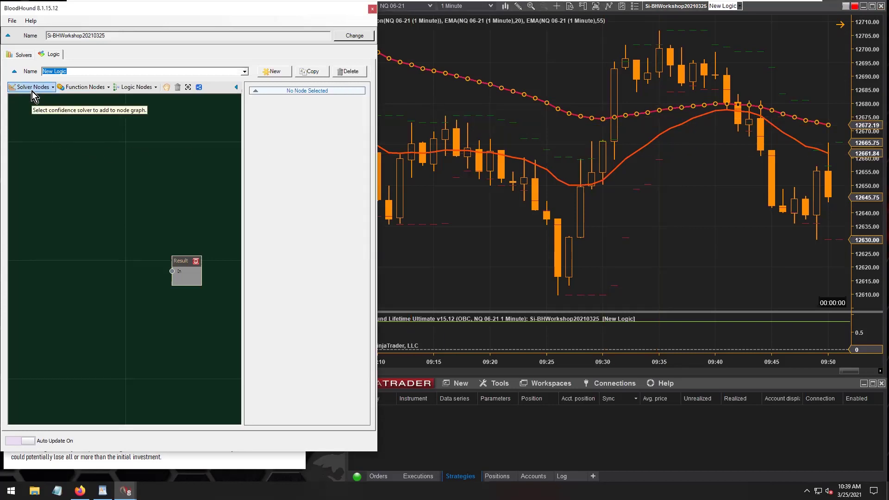
# Add an Indicator Crossover solver node and place it left of the Result node
pyautogui.click(40, 92)
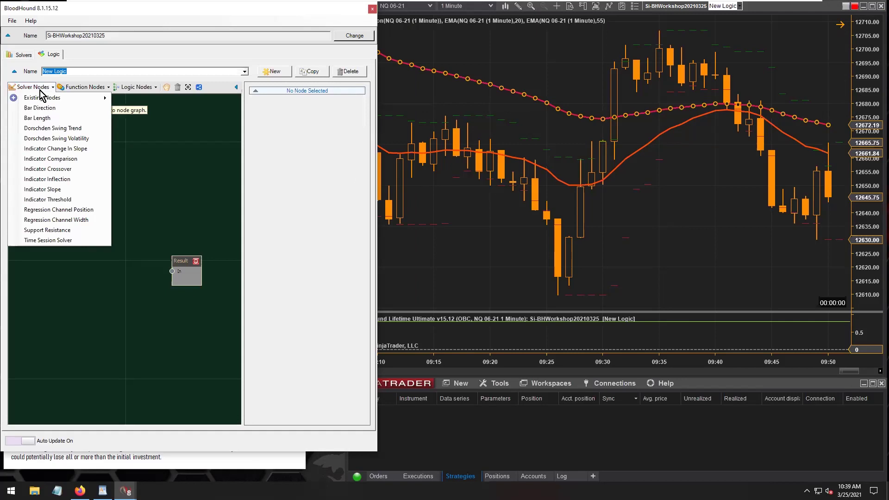
pyautogui.click(60, 169)
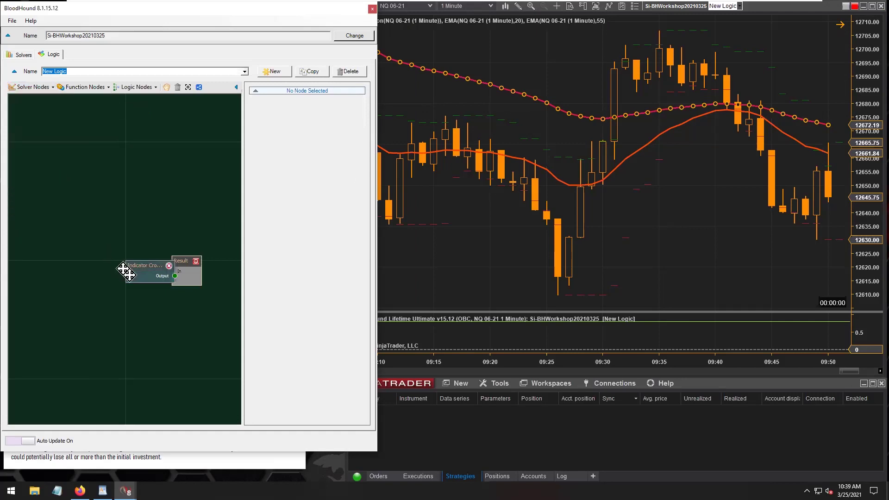
pyautogui.moveTo(131, 266); pyautogui.dragTo(93, 261)
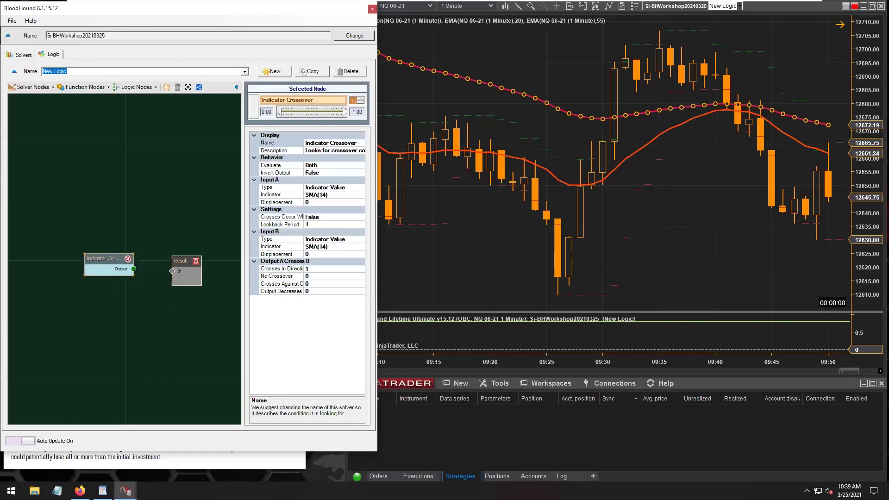
# In the Solvers list, copy the Indicator Crossover solver, then delete the duplicate
pyautogui.click(22, 57)
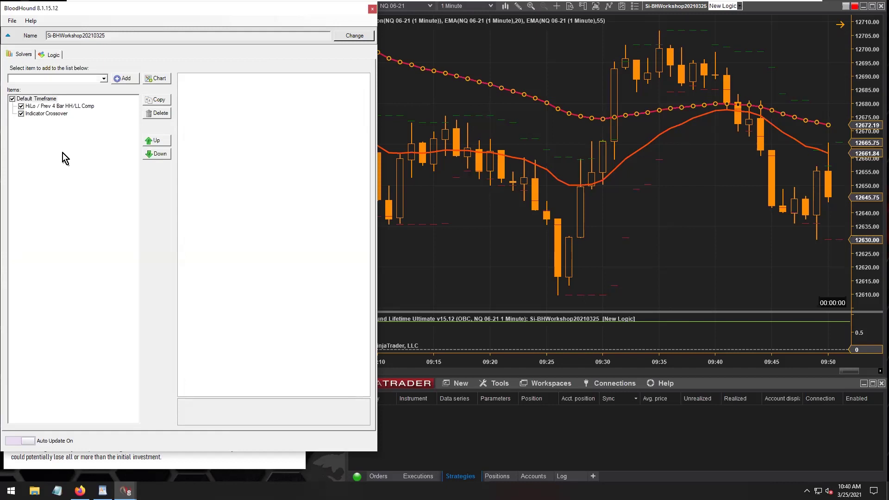
pyautogui.click(41, 114)
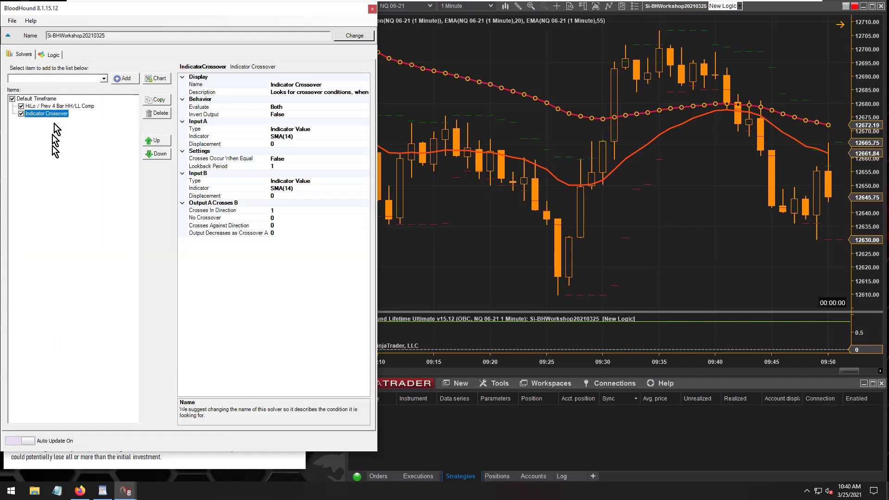
pyautogui.click(162, 103)
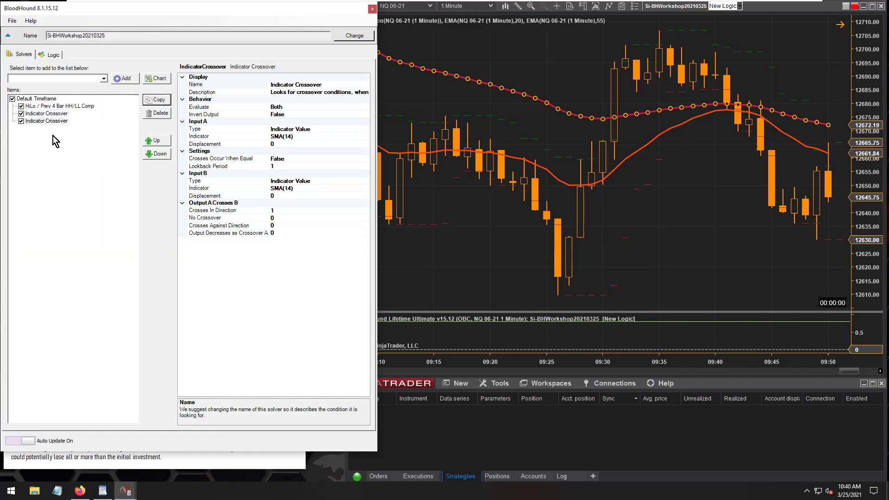
pyautogui.click(46, 120)
pyautogui.click(157, 113)
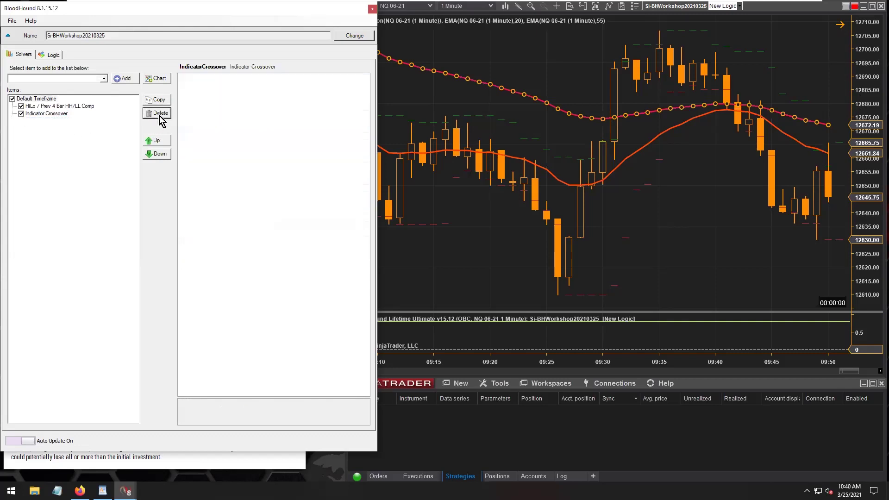
# Add a new chart timeframe and set its value to 5 so it reads 5 Minute
pyautogui.click(162, 80)
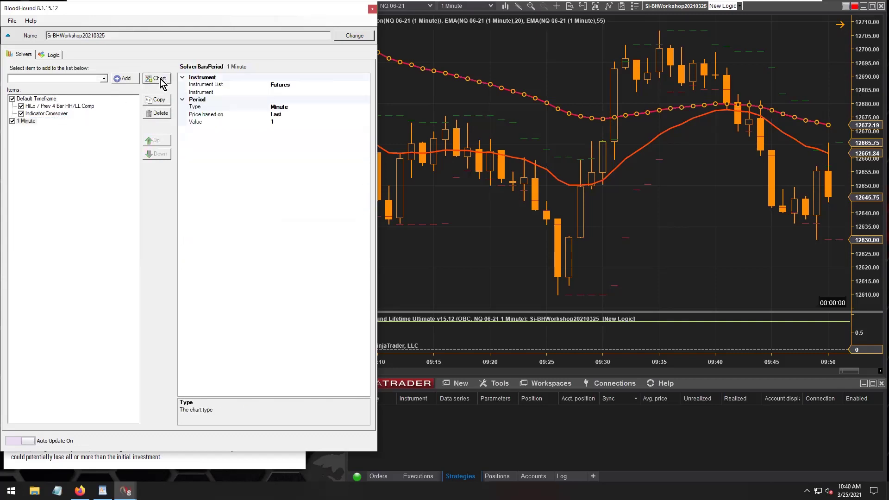
pyautogui.click(26, 121)
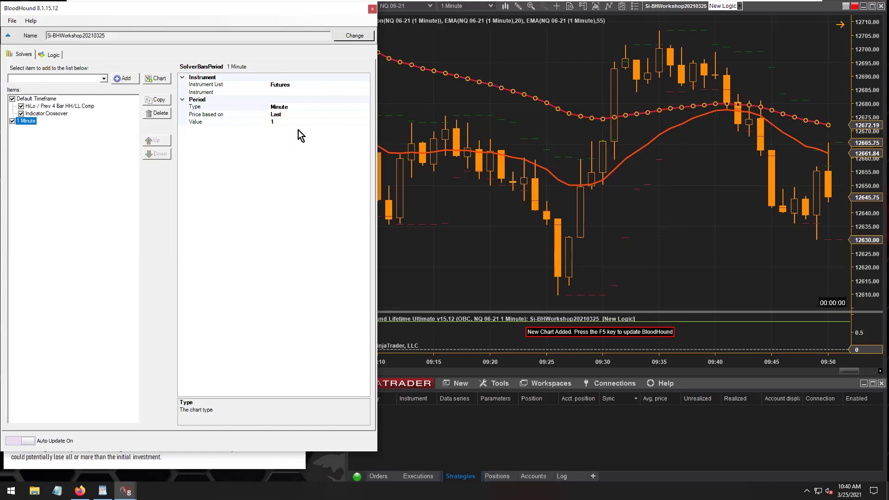
pyautogui.click(281, 121)
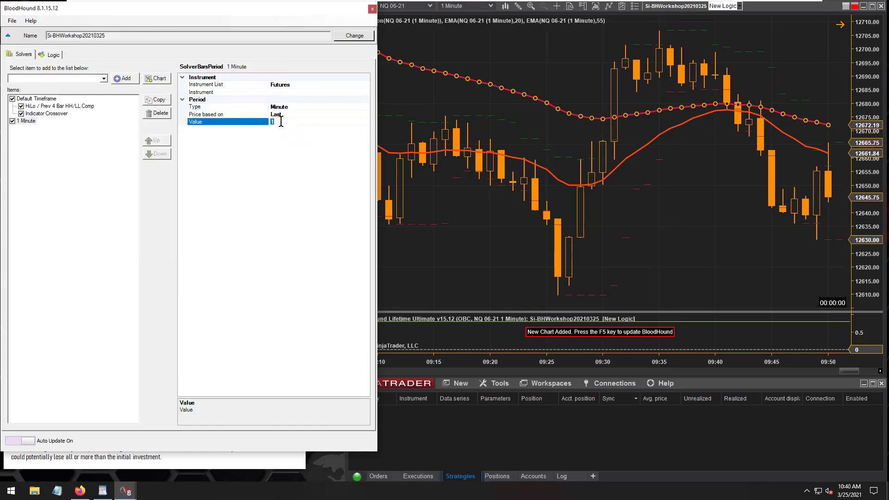
pyautogui.write('5')
pyautogui.click(25, 121)
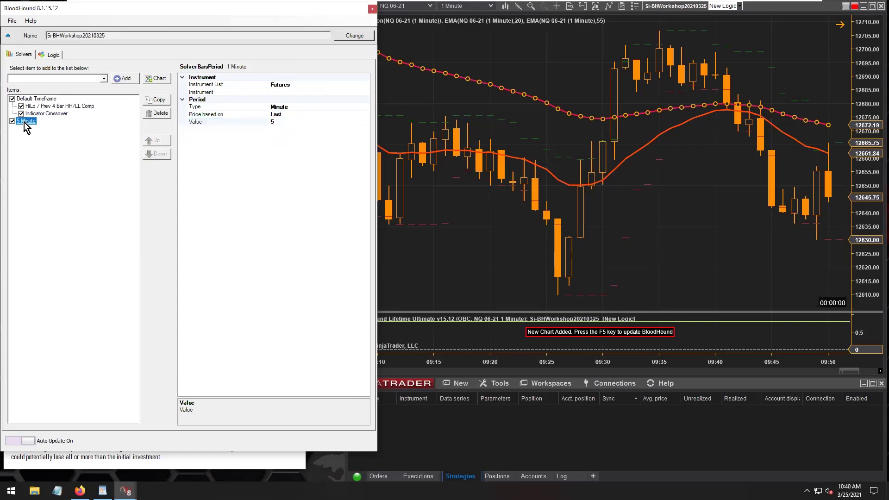
# Move the Indicator Crossover solver down under the 5 Minute timeframe
pyautogui.click(53, 113)
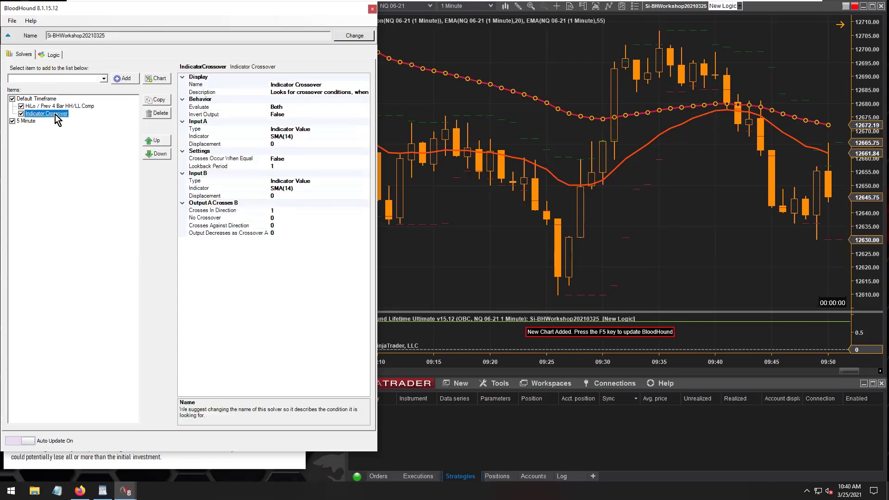
pyautogui.click(158, 154)
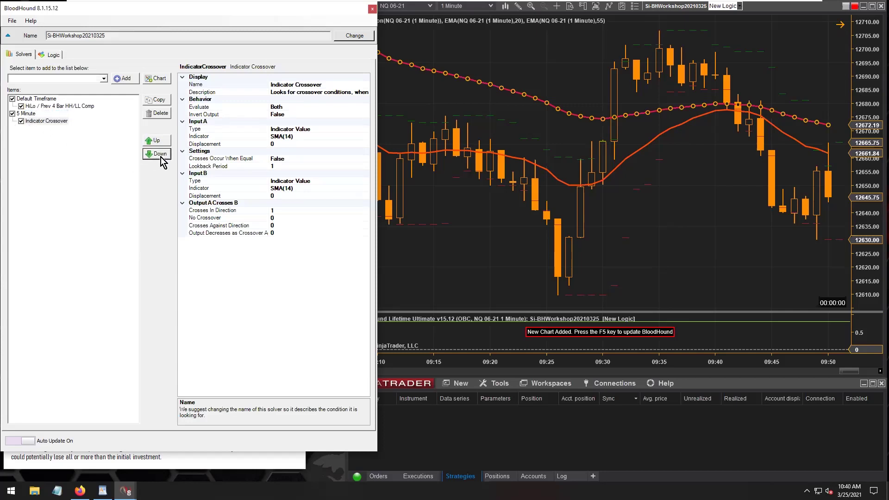
pyautogui.click(27, 114)
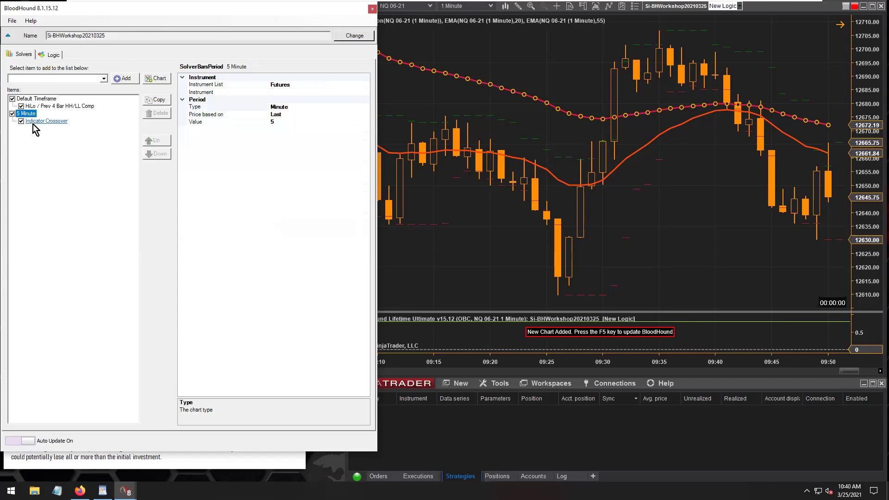
pyautogui.click(32, 123)
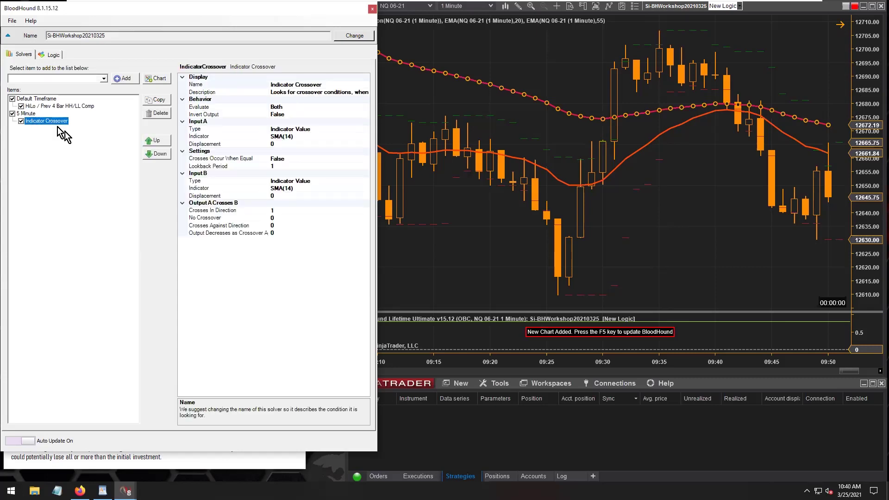
# Set the crossover's Input A indicator to EMA with period 20
pyautogui.click(213, 137)
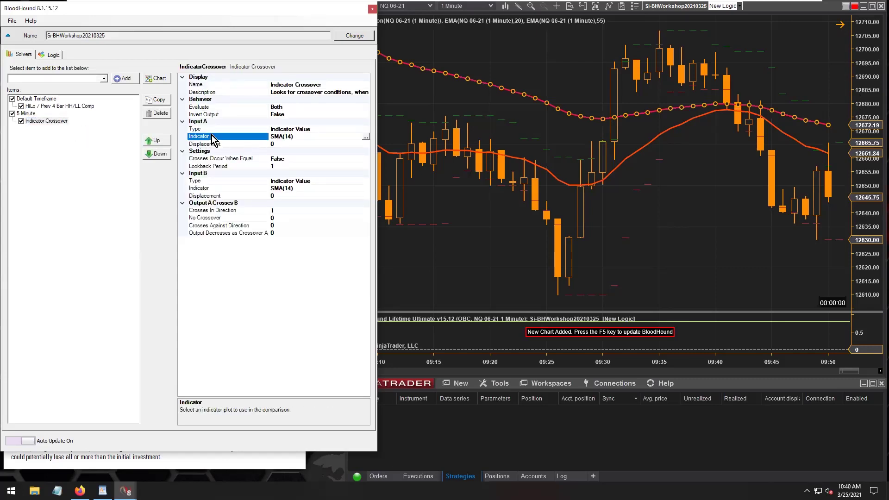
pyautogui.click(298, 137)
pyautogui.click(367, 137)
pyautogui.scroll(-8, 105, 189)
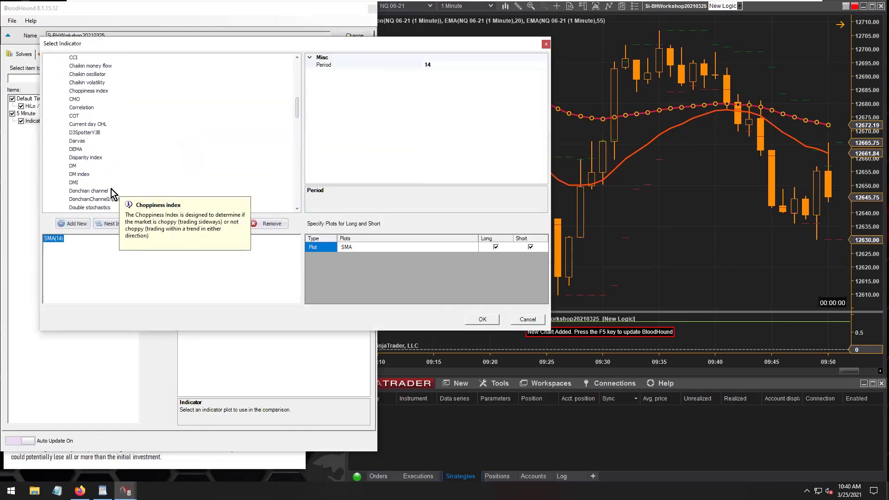
pyautogui.scroll(-2, 88, 139)
pyautogui.click(75, 149)
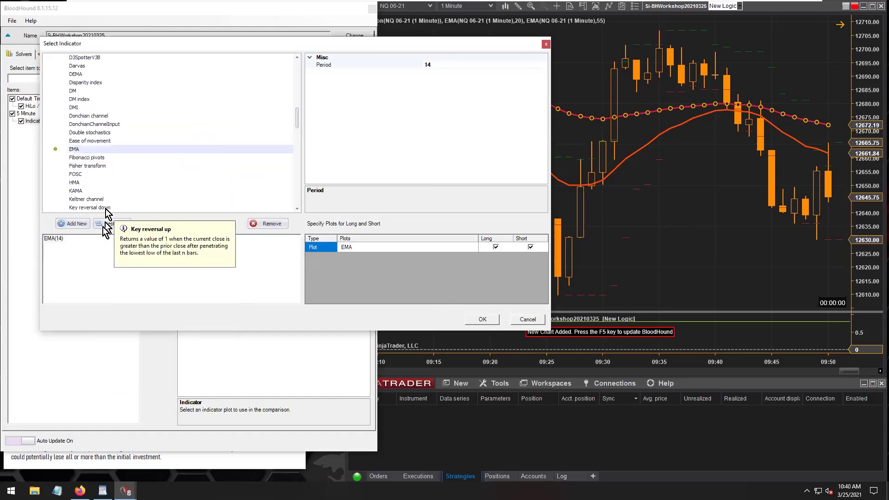
pyautogui.click(439, 66)
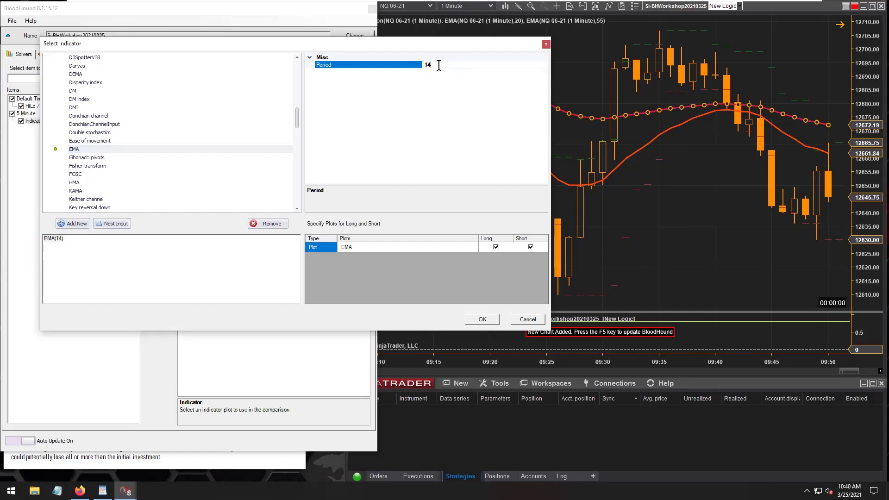
pyautogui.write('20')
pyautogui.click(482, 320)
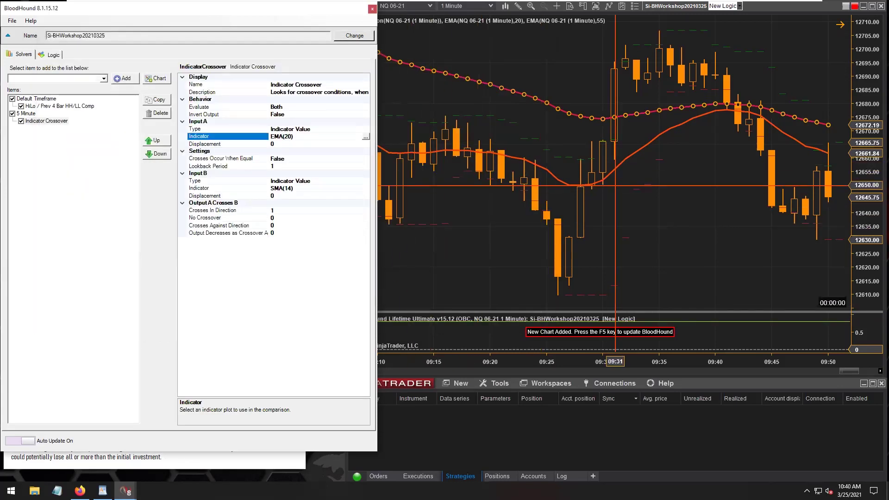
# Set the crossover's Input B indicator to EMA with period 55
pyautogui.click(283, 188)
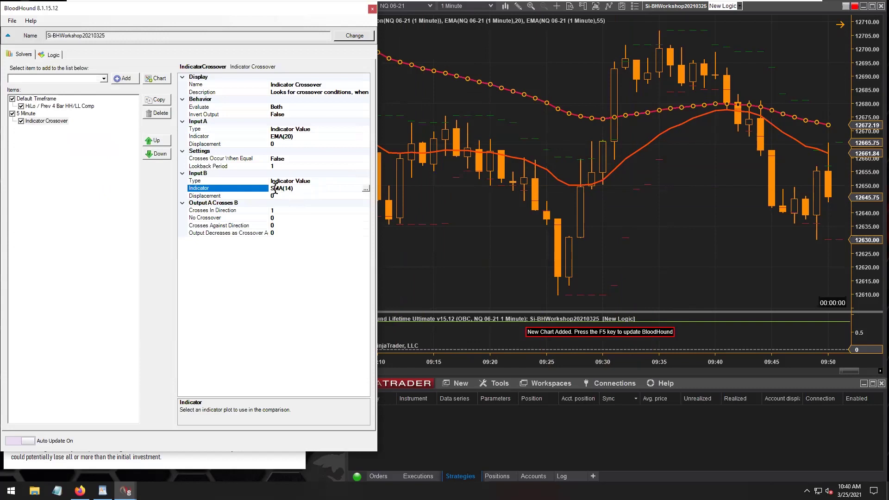
pyautogui.click(365, 189)
pyautogui.scroll(-10, 119, 198)
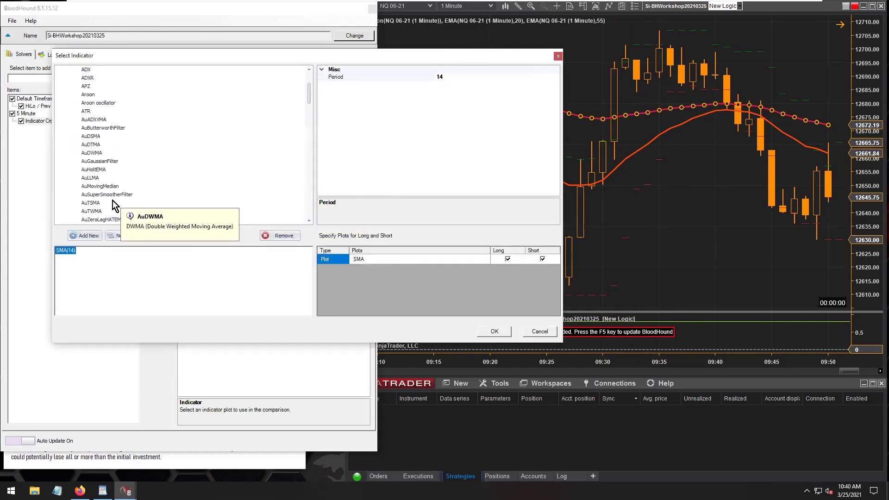
pyautogui.scroll(1, 91, 86)
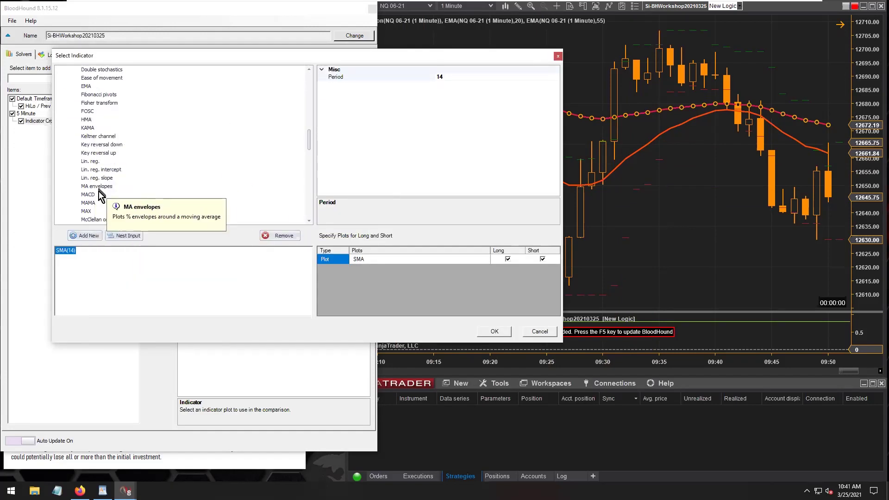
pyautogui.click(86, 86)
pyautogui.click(445, 77)
pyautogui.write('55')
pyautogui.click(463, 155)
pyautogui.click(498, 331)
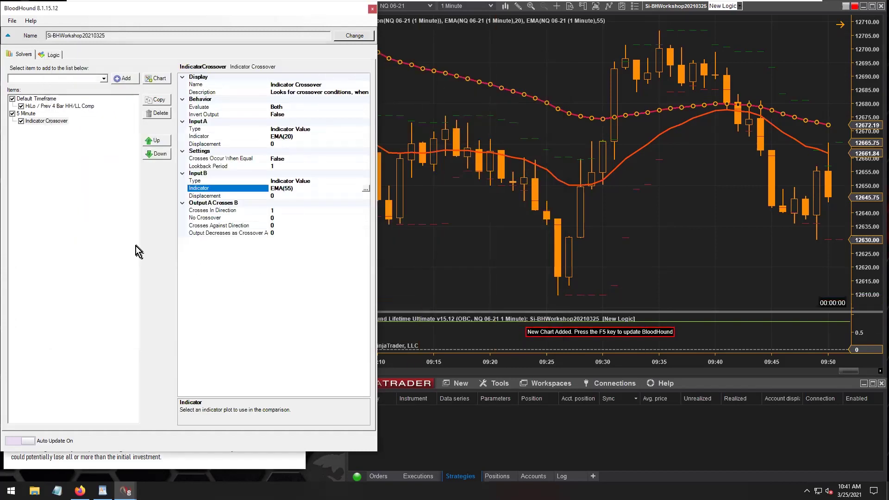
# Review the 5 Minute timeframe and the crossover's Input A EMA(20) and Input B EMA(55)
pyautogui.click(260, 136)
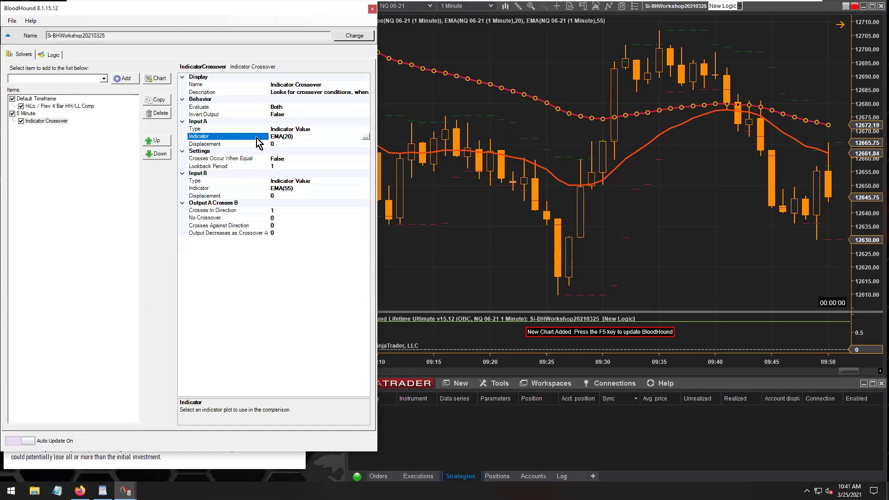
pyautogui.click(252, 189)
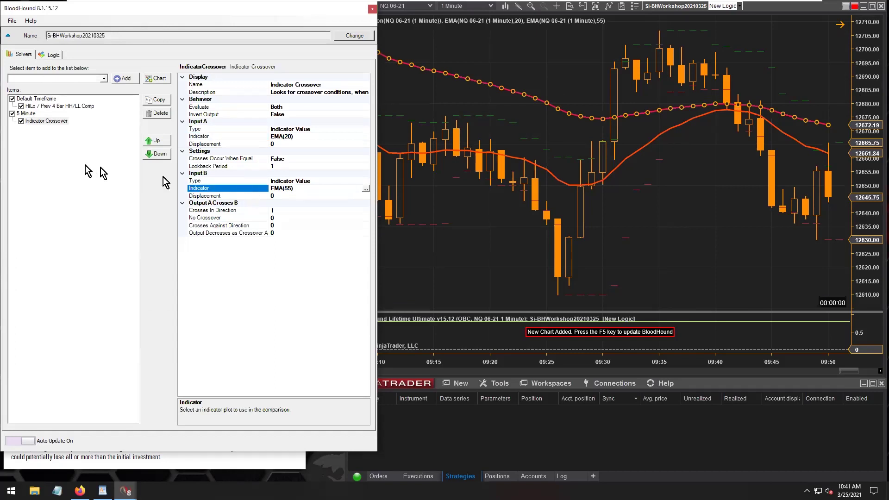
pyautogui.click(52, 121)
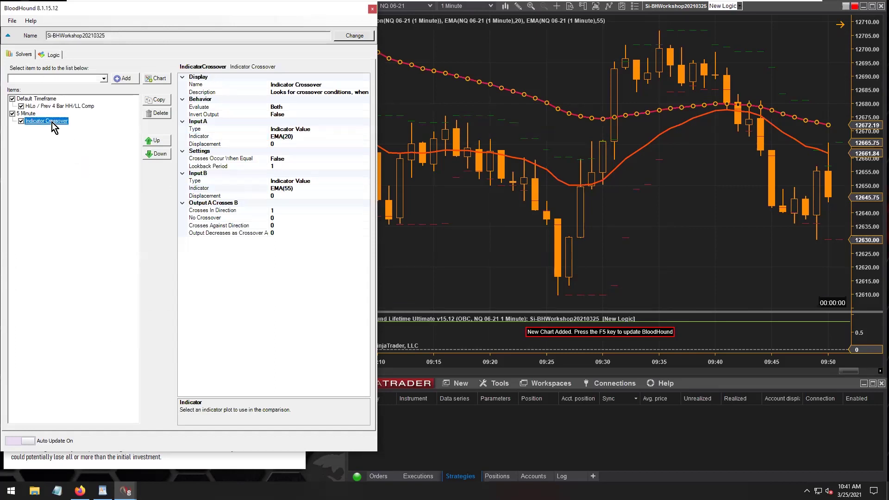
pyautogui.click(28, 115)
pyautogui.click(61, 121)
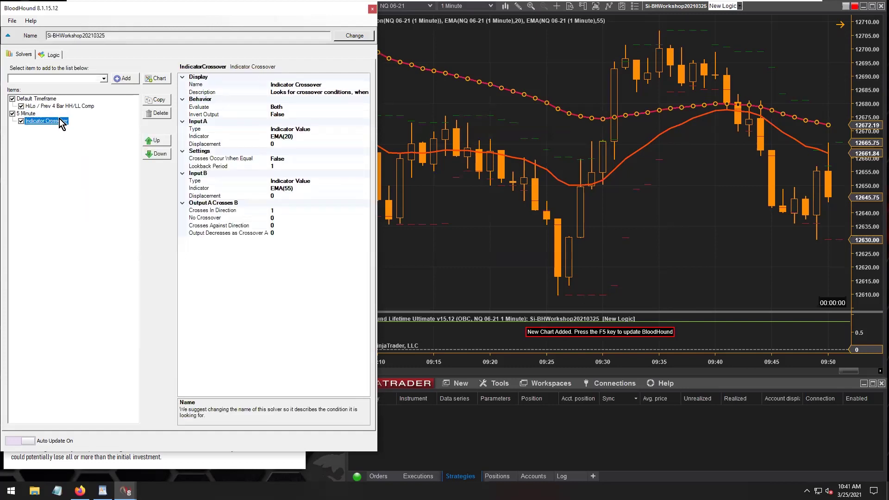
pyautogui.click(27, 114)
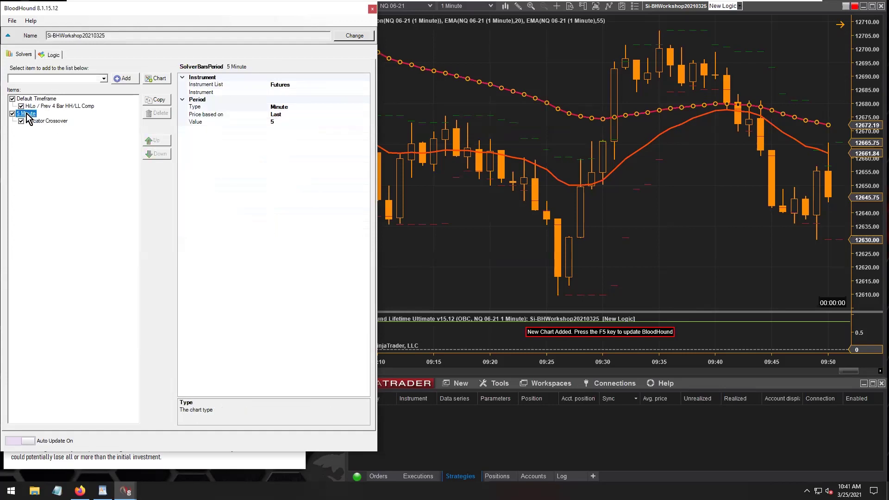
pyautogui.click(57, 121)
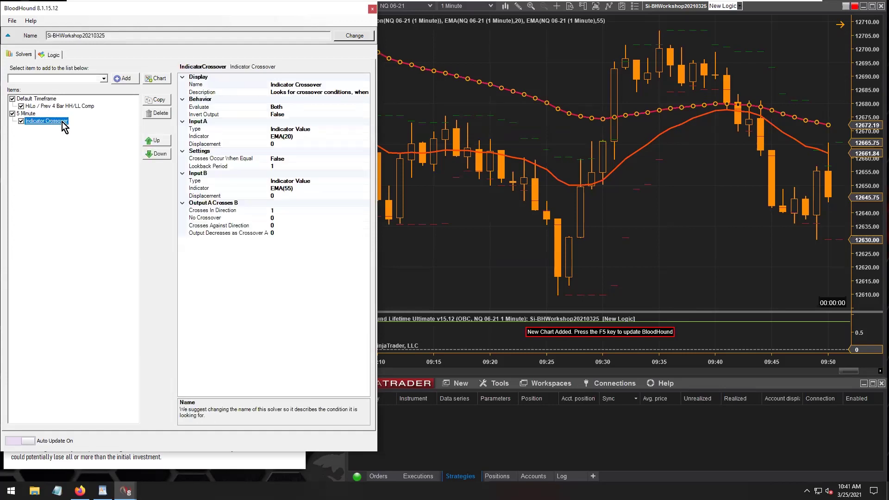
pyautogui.click(263, 138)
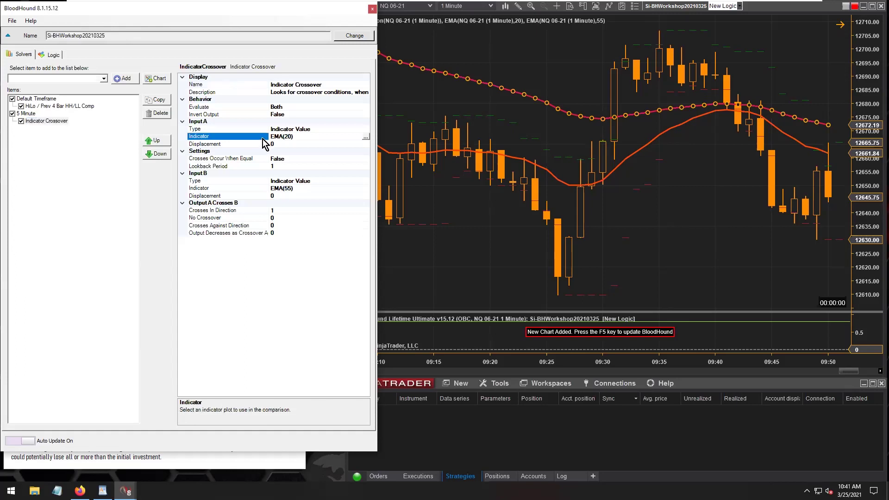
pyautogui.click(257, 189)
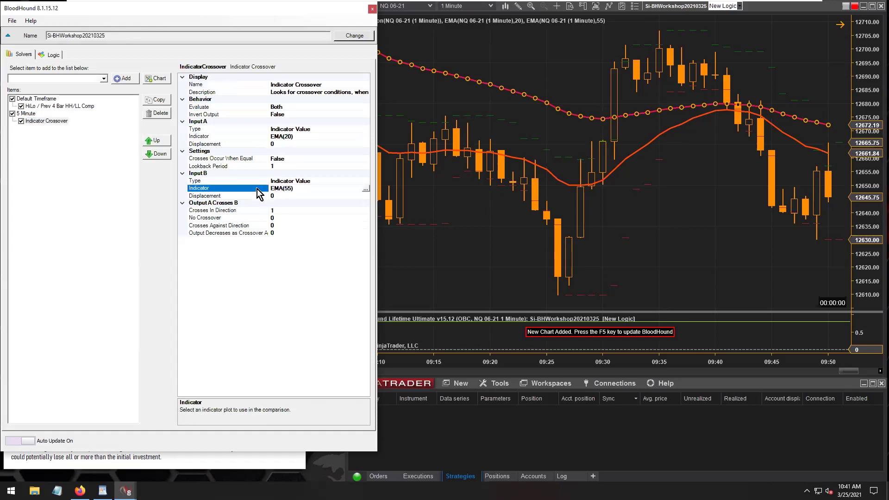
pyautogui.click(26, 114)
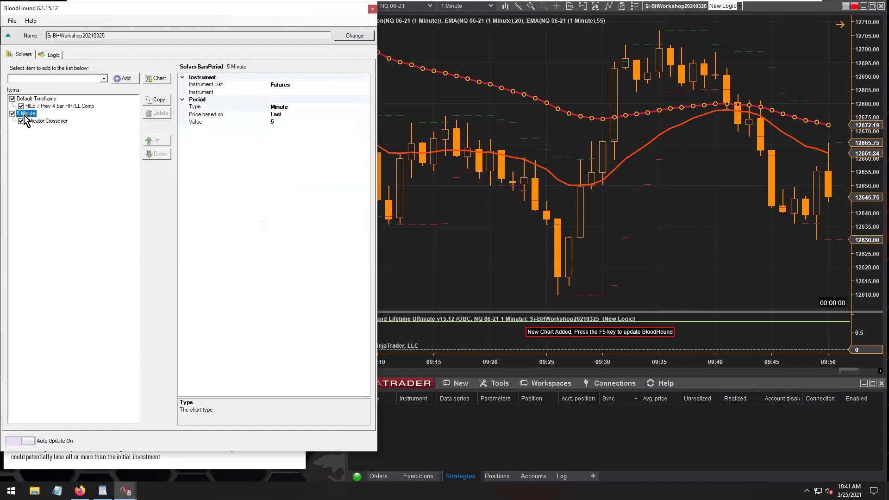
pyautogui.click(48, 121)
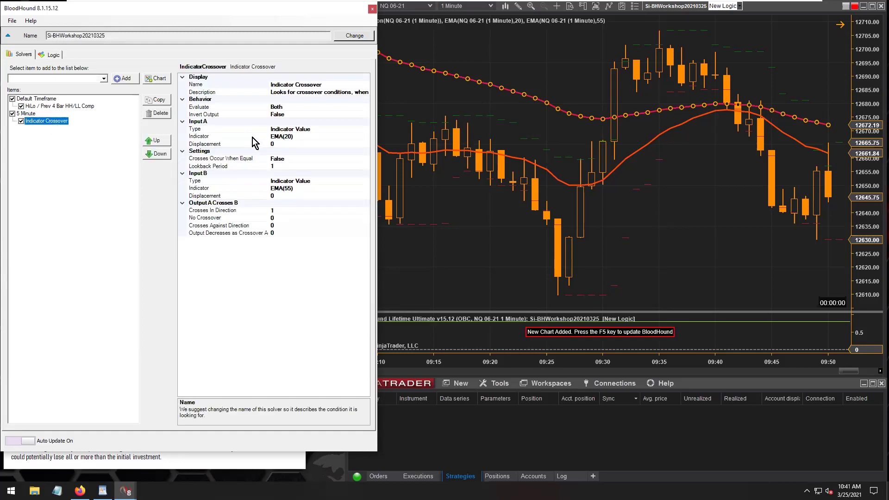
pyautogui.click(254, 137)
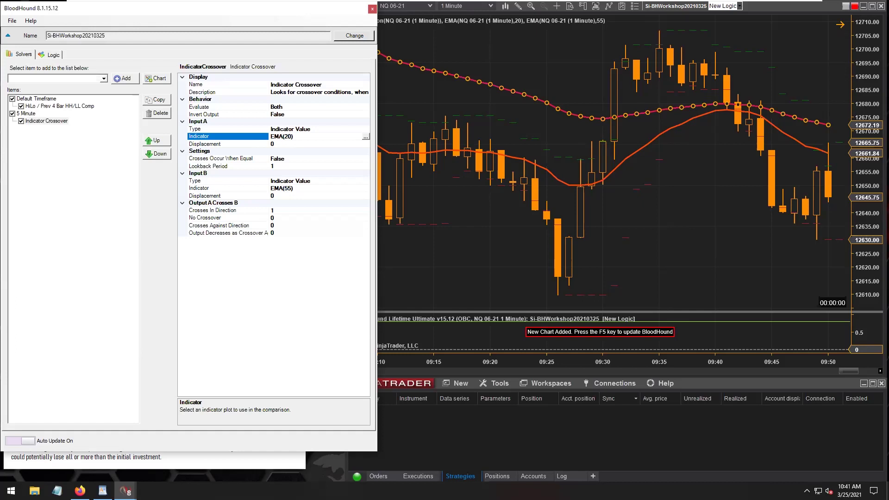
# Highlight Input A's EMA(20) value, then show the 5 Minute timeframe's Minute/Last/5 settings
pyautogui.moveTo(273, 136); pyautogui.dragTo(294, 136)
pyautogui.click(26, 115)
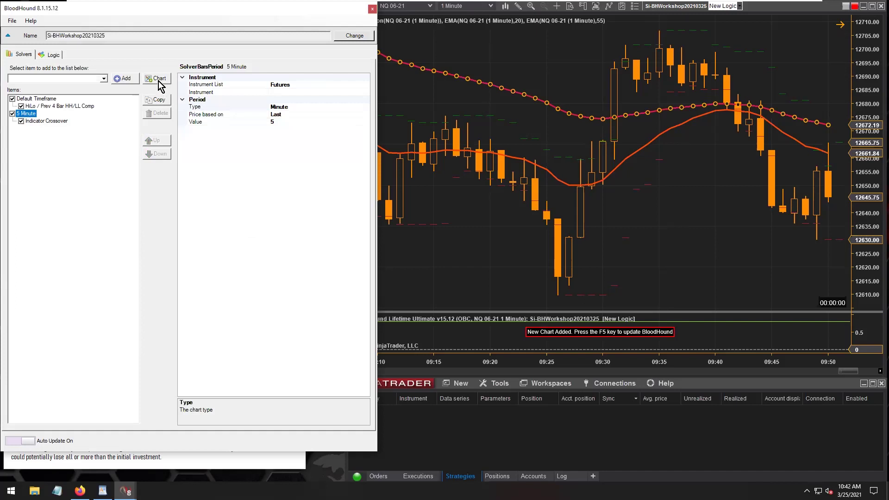
# Move the Indicator Crossover solver up out of 5 Minute into Default Timeframe, checking Input B EMA(55)
pyautogui.click(54, 122)
pyautogui.click(27, 114)
pyautogui.click(49, 121)
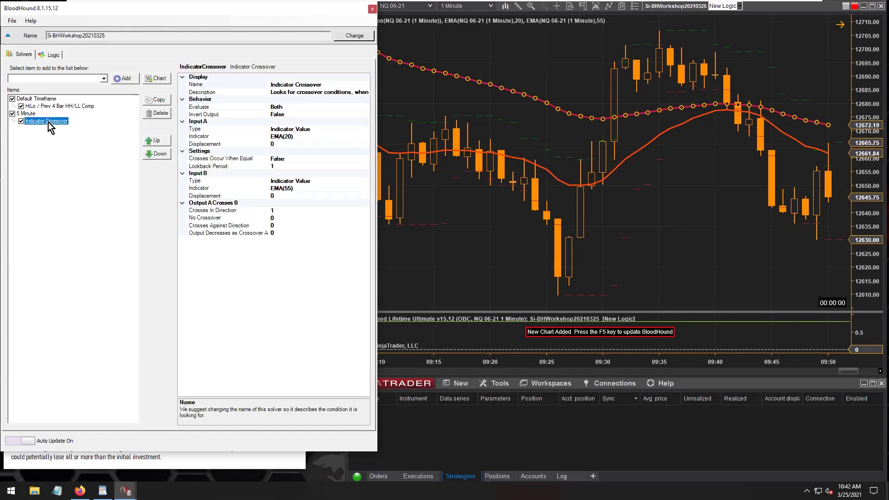
pyautogui.click(159, 143)
pyautogui.click(158, 143)
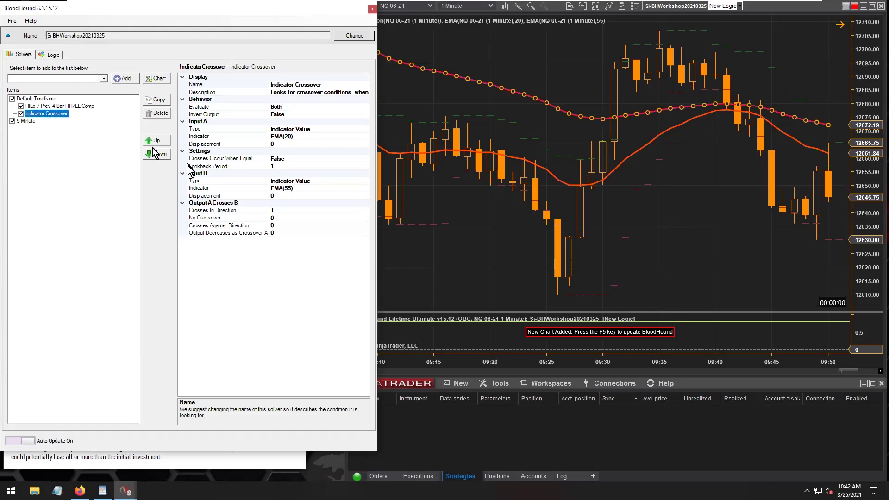
pyautogui.click(224, 188)
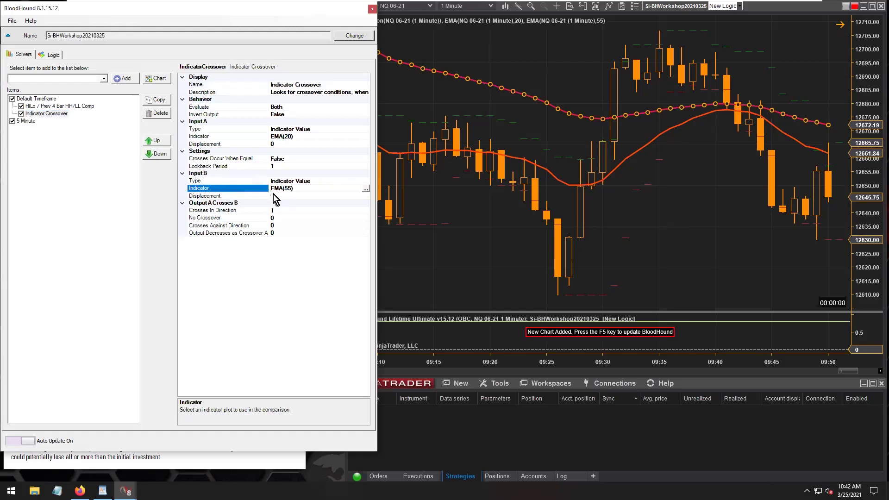
pyautogui.moveTo(273, 189); pyautogui.dragTo(295, 189)
pyautogui.click(250, 136)
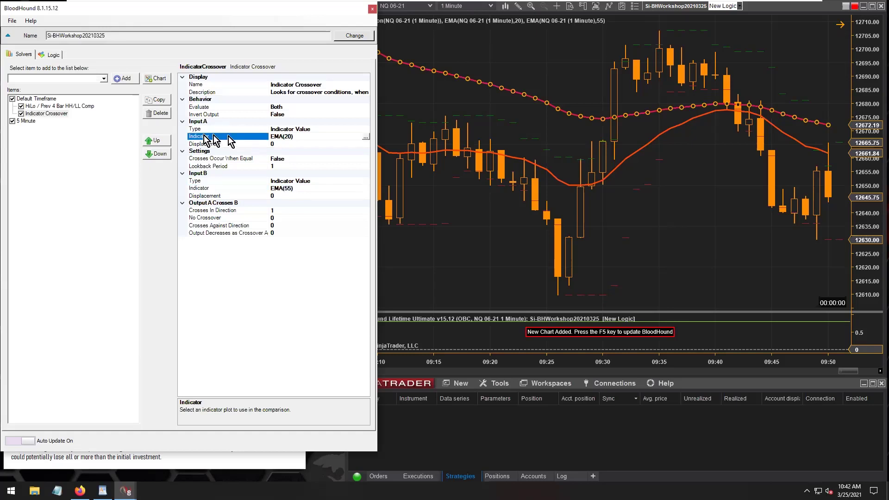
pyautogui.moveTo(296, 137); pyautogui.dragTo(274, 137)
pyautogui.click(45, 113)
pyautogui.click(36, 100)
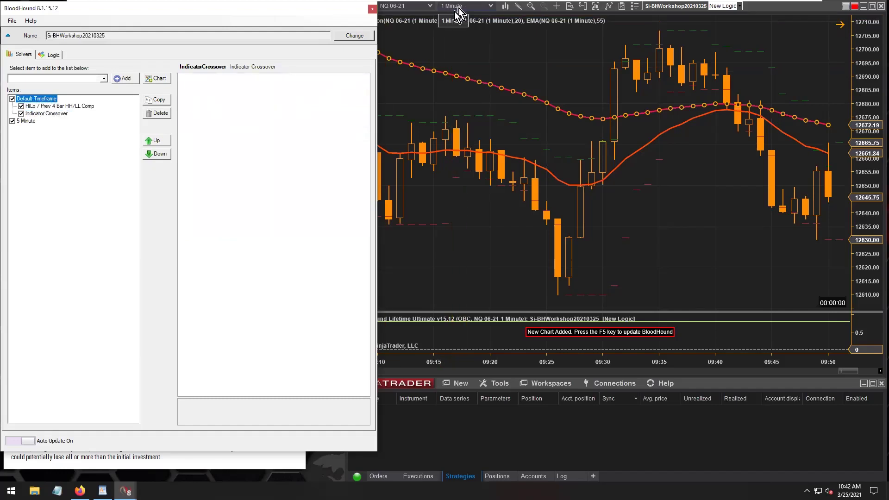
pyautogui.click(465, 42)
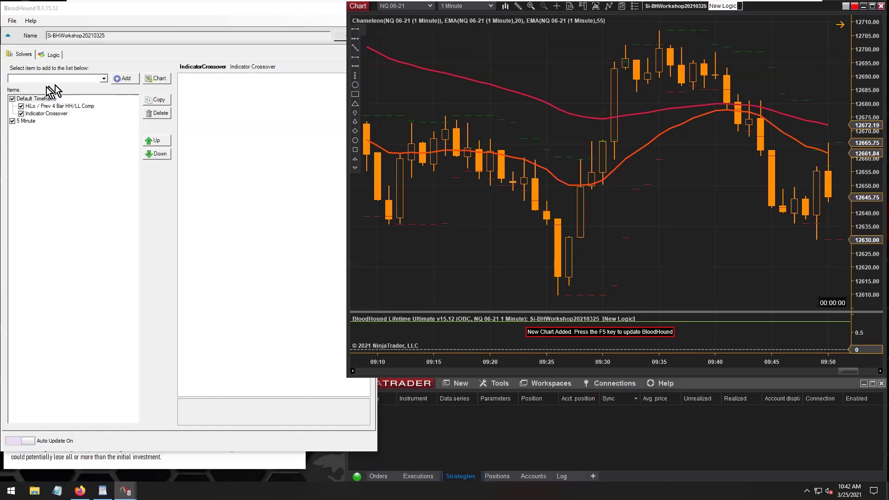
pyautogui.click(37, 99)
pyautogui.click(450, 8)
pyautogui.click(39, 98)
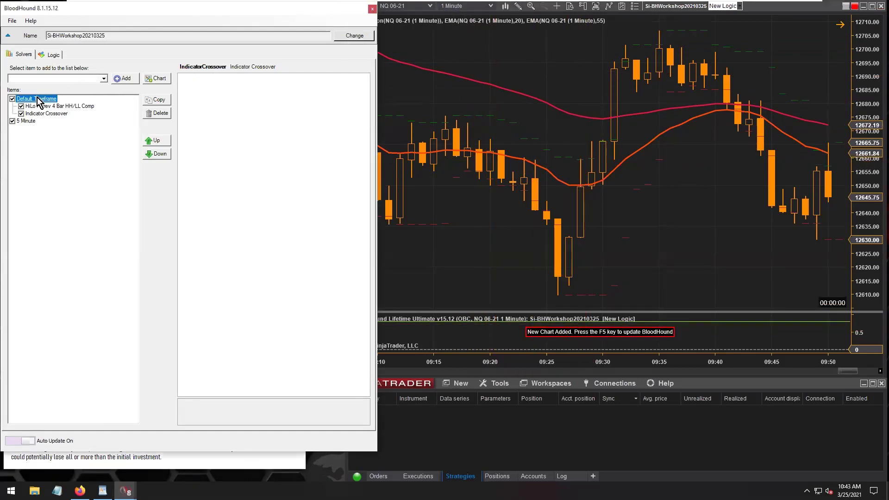
# Review the Indicator Crossover's Input A EMA(20) and Input B EMA(55) values, highlighting each
pyautogui.click(58, 114)
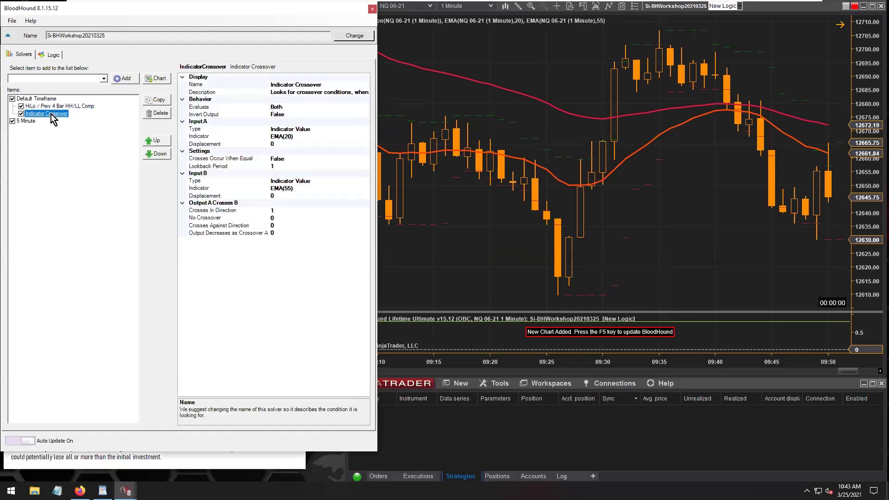
pyautogui.click(215, 138)
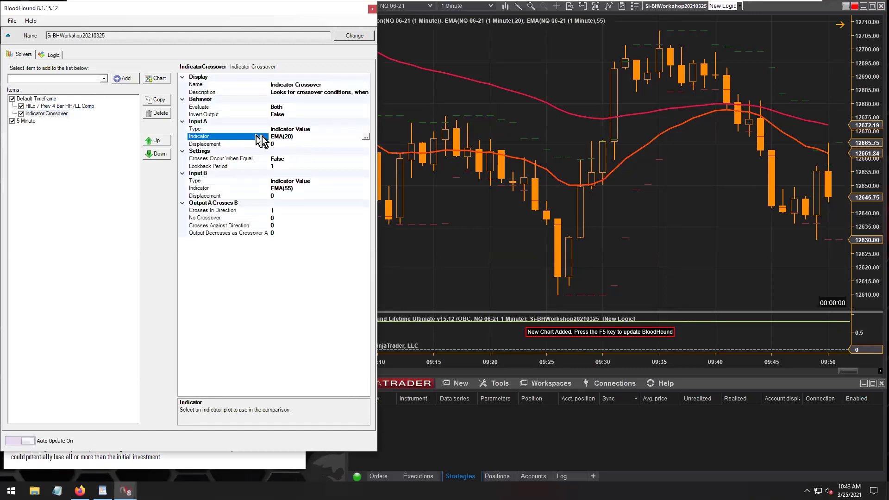
pyautogui.moveTo(297, 136); pyautogui.dragTo(267, 137)
pyautogui.click(39, 100)
pyautogui.click(44, 113)
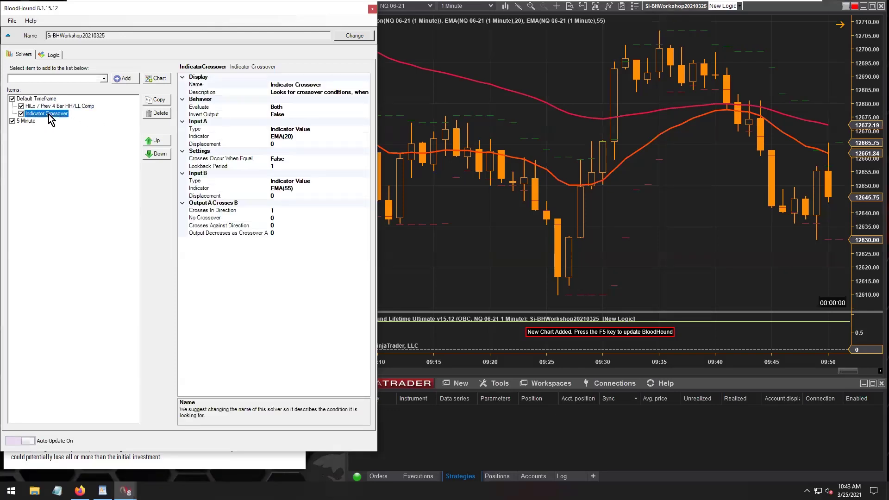
pyautogui.click(293, 188)
pyautogui.moveTo(292, 188); pyautogui.dragTo(269, 189)
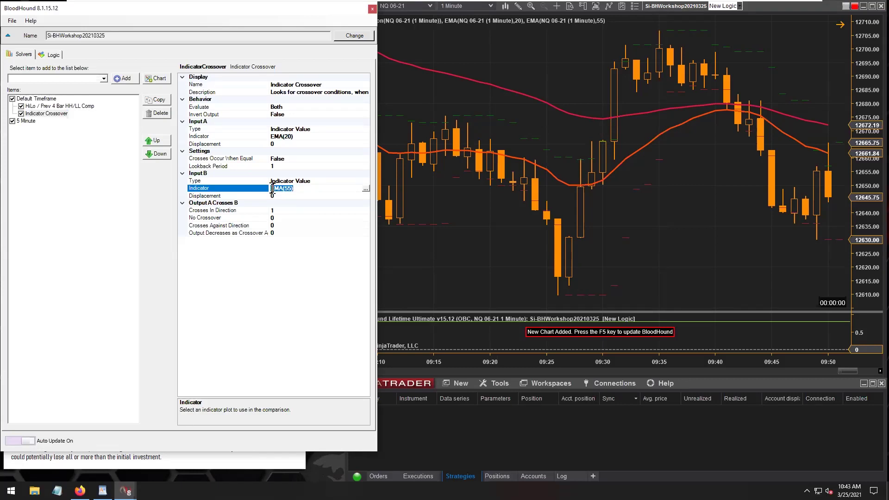
pyautogui.click(45, 114)
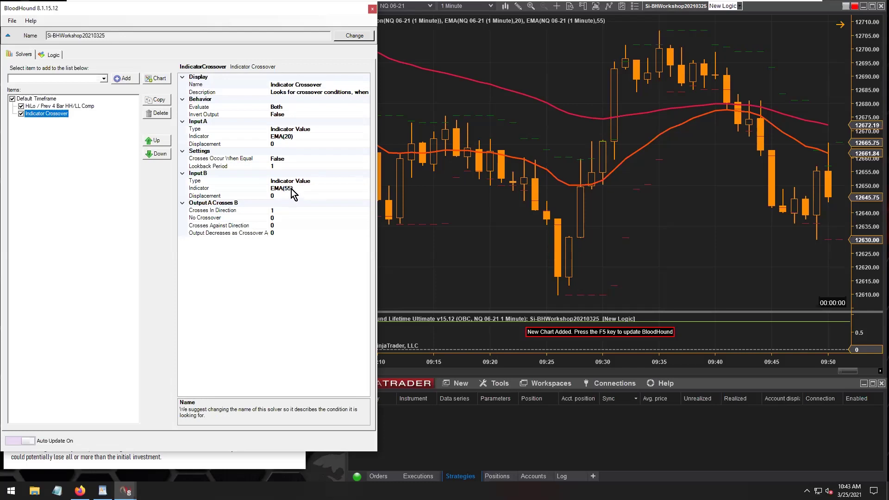
# Re-check the crossover's Input A EMA(20) and Input B EMA(55) indicator fields
pyautogui.click(256, 136)
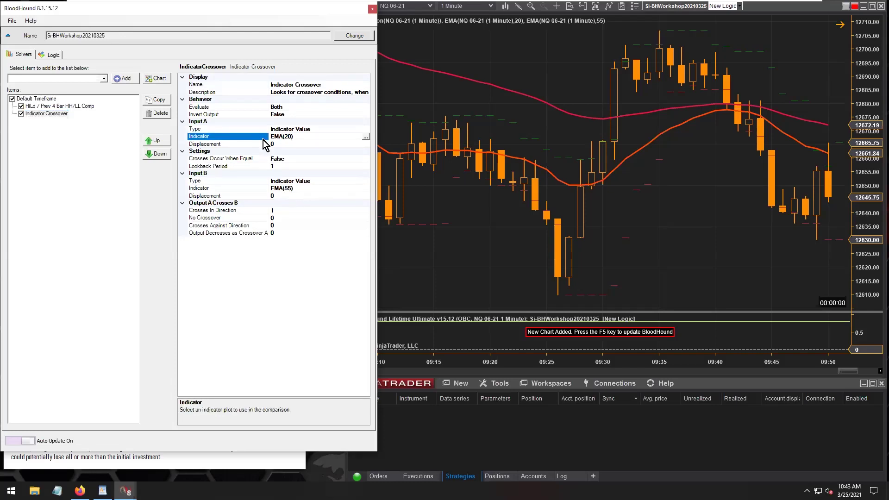
pyautogui.click(251, 189)
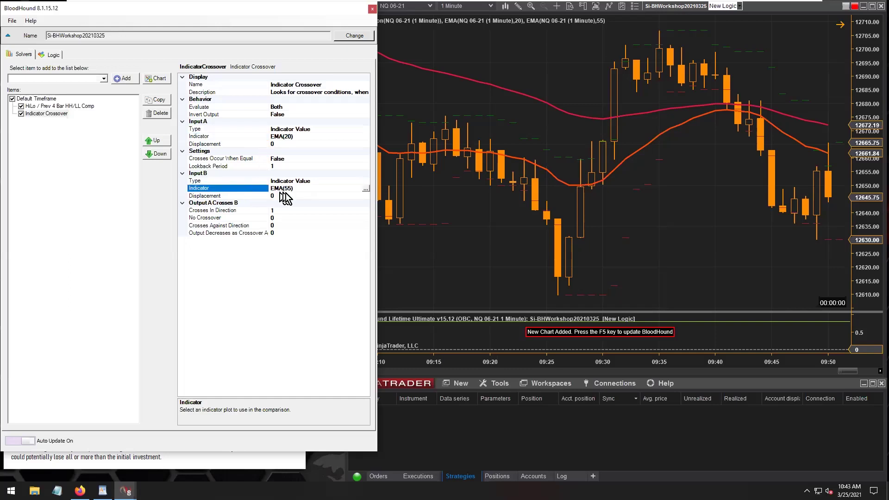
pyautogui.moveTo(296, 189); pyautogui.dragTo(271, 189)
pyautogui.click(46, 113)
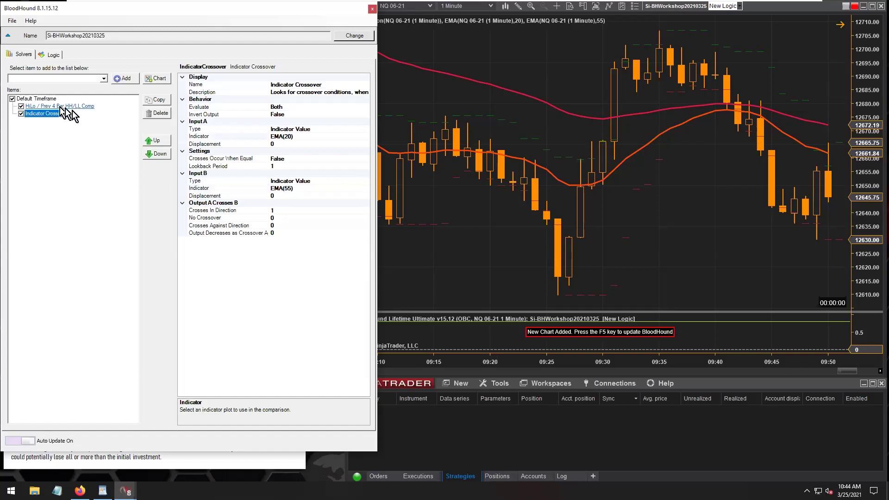
pyautogui.click(105, 78)
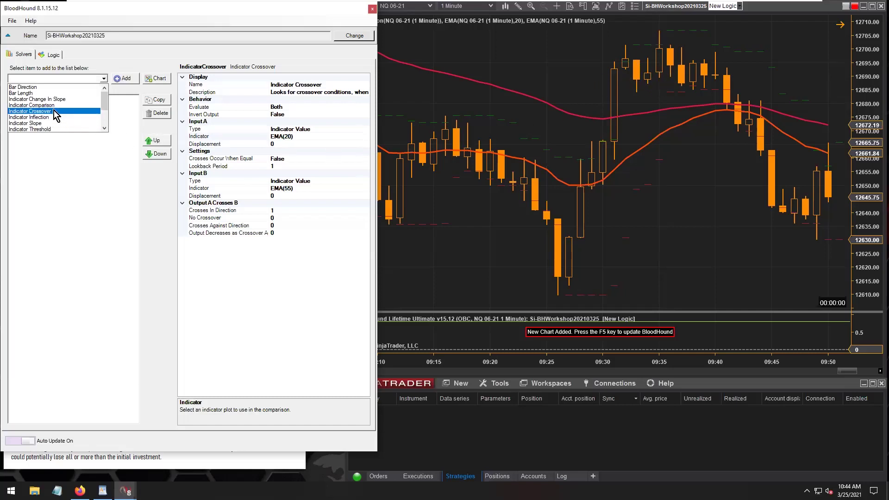
pyautogui.click(76, 142)
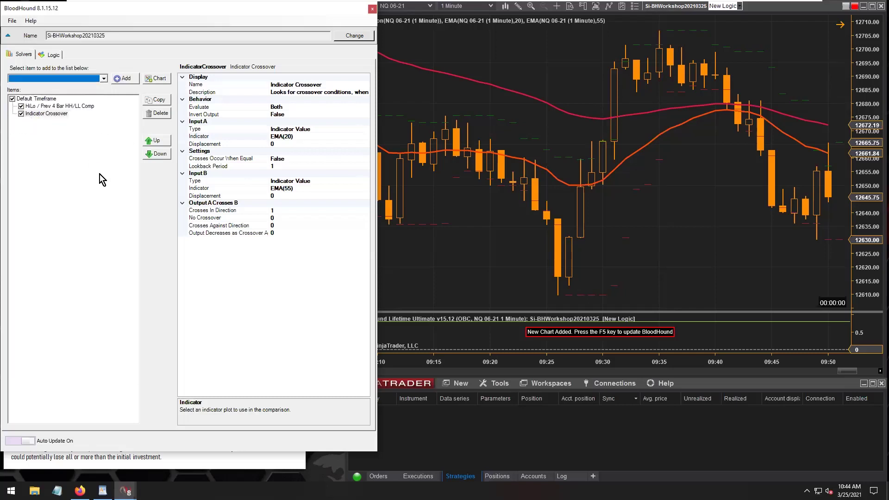
pyautogui.click(259, 188)
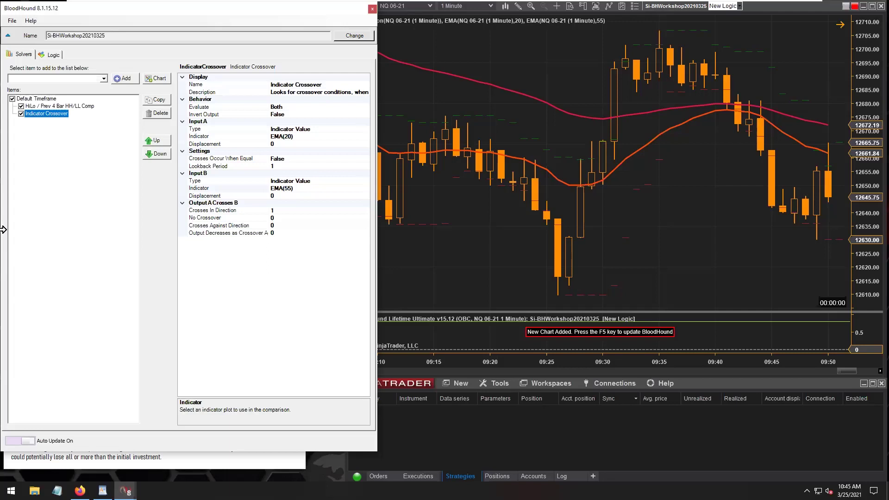
pyautogui.click(298, 188)
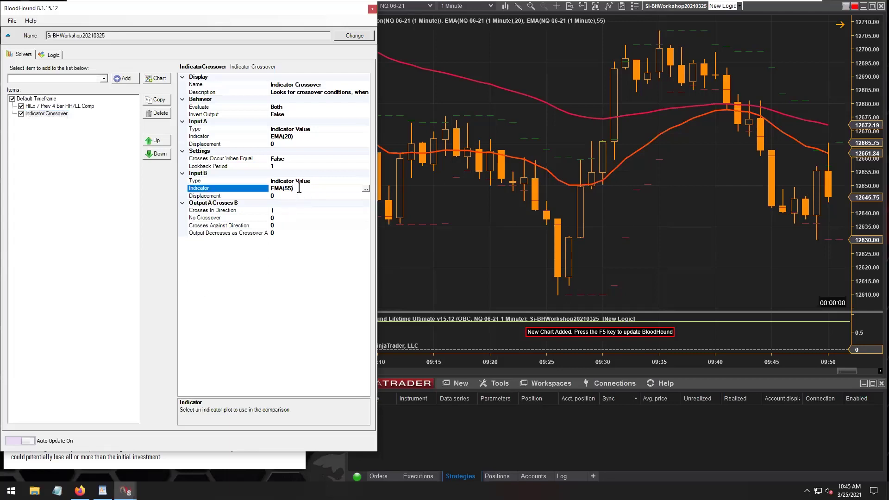
pyautogui.hotkey('shift', 'Left')
pyautogui.hotkey('shift', 'Left')
pyautogui.hotkey('shift', 'Left')
pyautogui.hotkey('shift', 'Left')
pyautogui.hotkey('shift', 'Left')
pyautogui.hotkey('shift', 'Left')
pyautogui.hotkey('shift', 'Left')
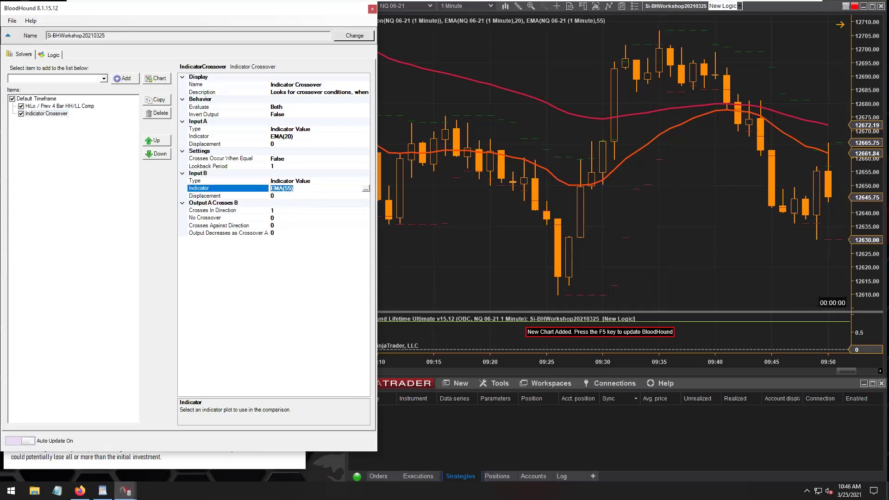